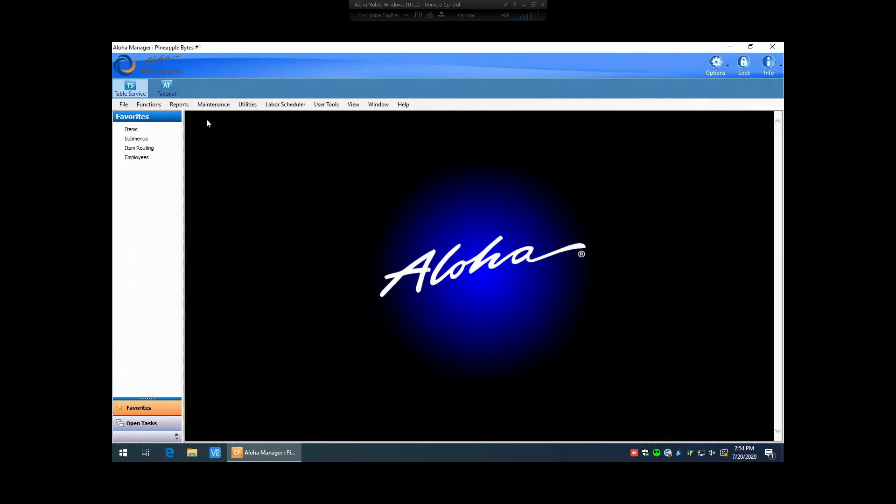
- Open the Items maintenance editor from the Maintenance > Menu menu
click(213, 106)
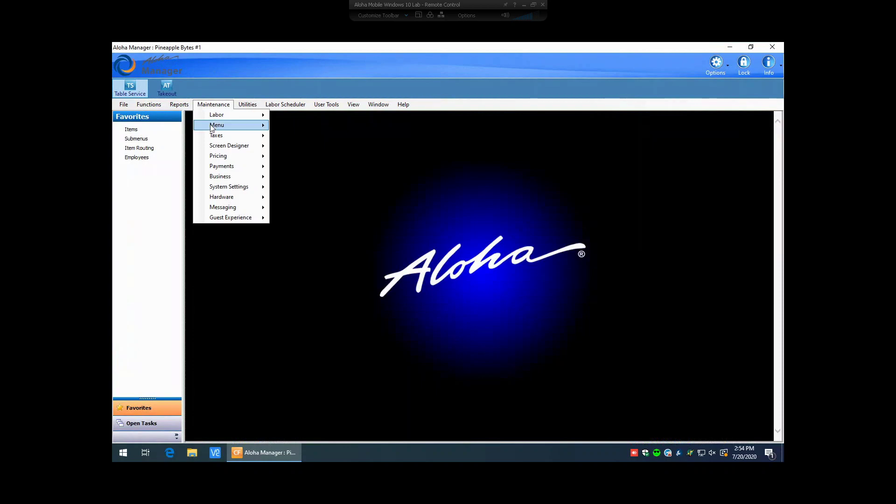
mouse_move(213, 128)
click(286, 126)
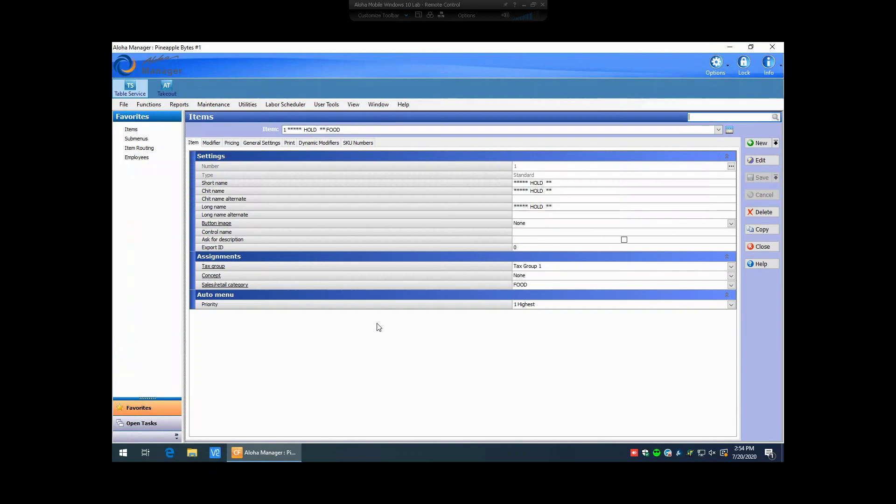
click(719, 130)
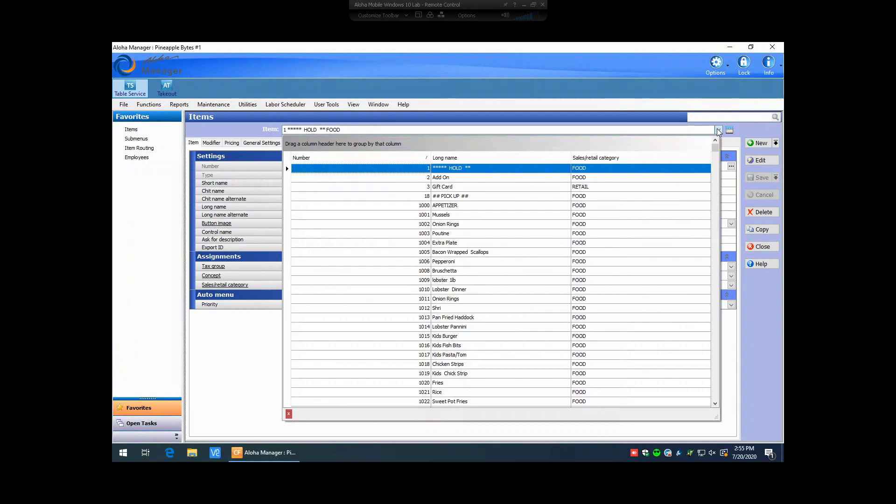
- Create a new item, numbered 4, and bring up its Number Assignment options
click(718, 131)
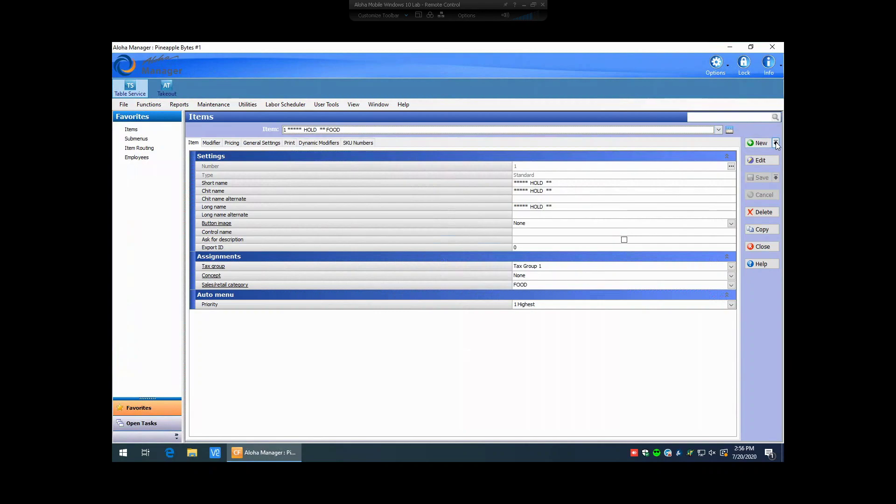
click(763, 143)
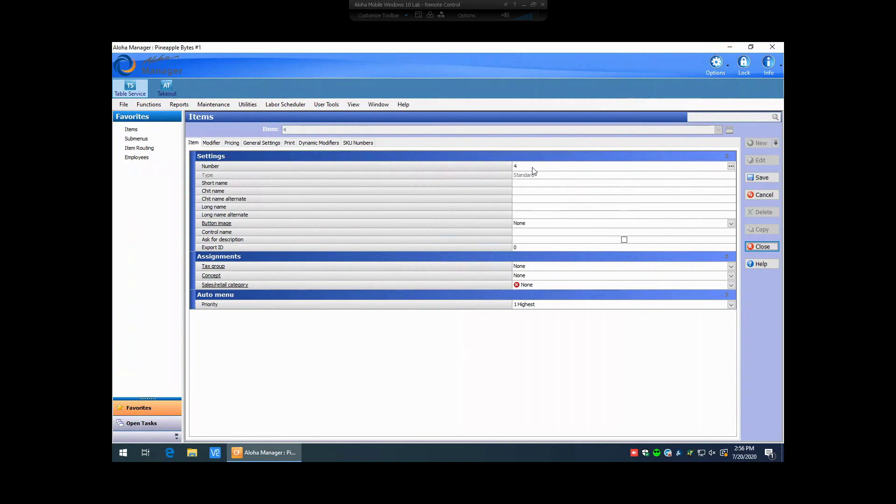
click(731, 167)
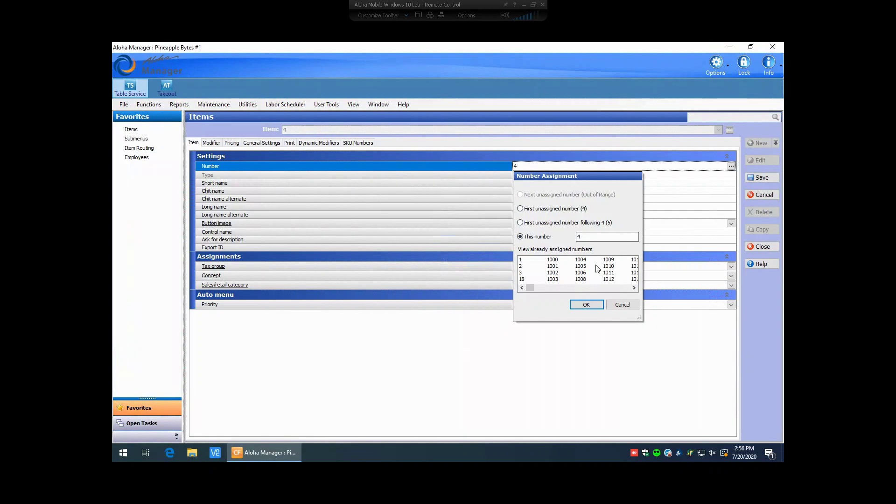
- Check the used numbers, then assign the new item the specific number 1080
click(593, 239)
drag(530, 288, 537, 289)
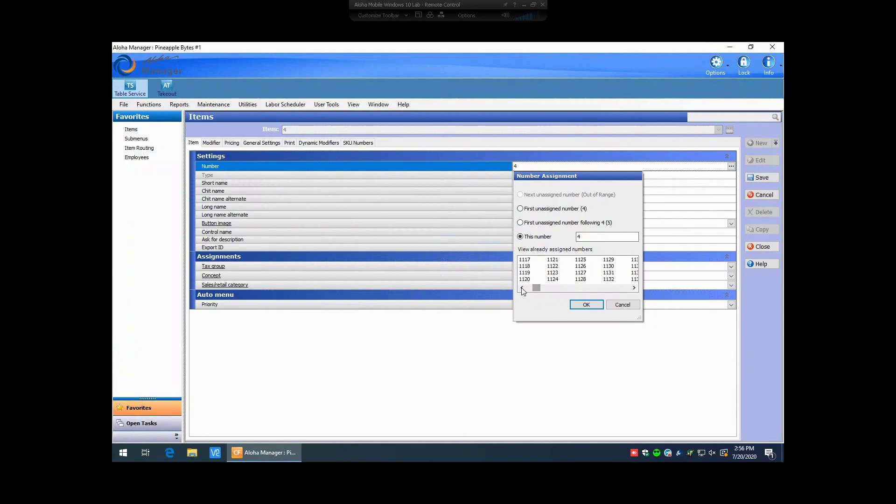
click(521, 287)
click(521, 287)
click(522, 287)
click(522, 287)
click(521, 287)
click(579, 236)
double_click(579, 237)
text(1080)
click(586, 304)
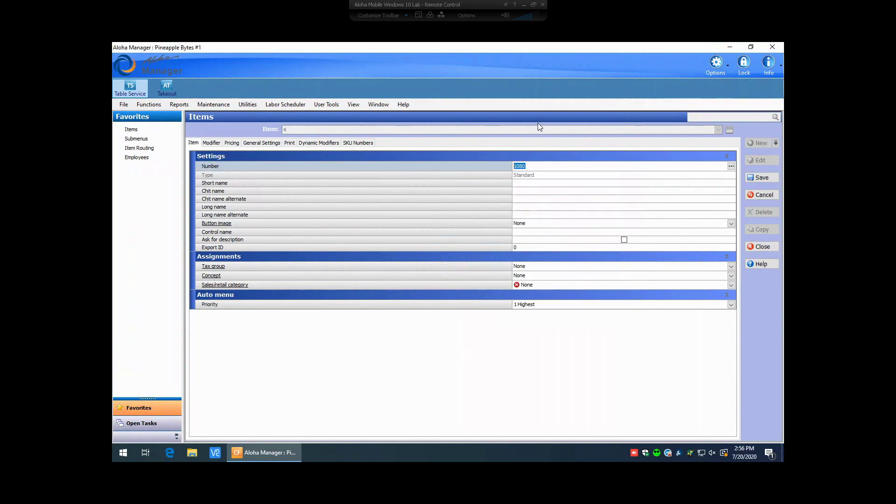
- Enter 'Chicken Caesar' as the short name so chit and long names auto-fill
click(519, 183)
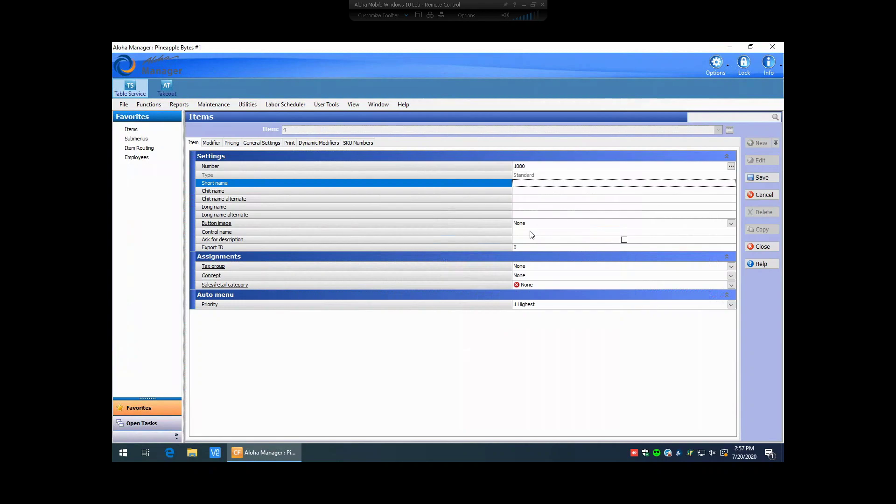
text(Chicken Caesar)
key(Return)
- Insert a \n line break between 'Chicken' and 'Caesar' in the short name
text(\n)
- Set the Chicken Caesar item's tax group to Tax Group 1
click(730, 266)
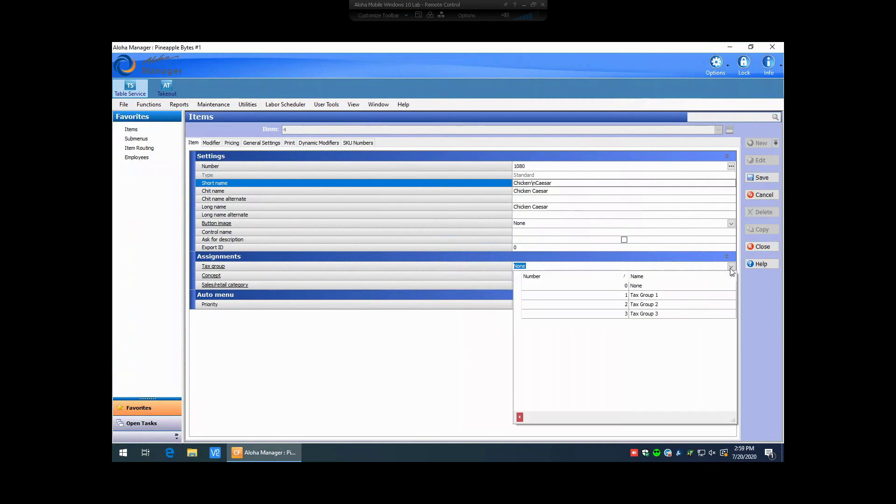
click(516, 294)
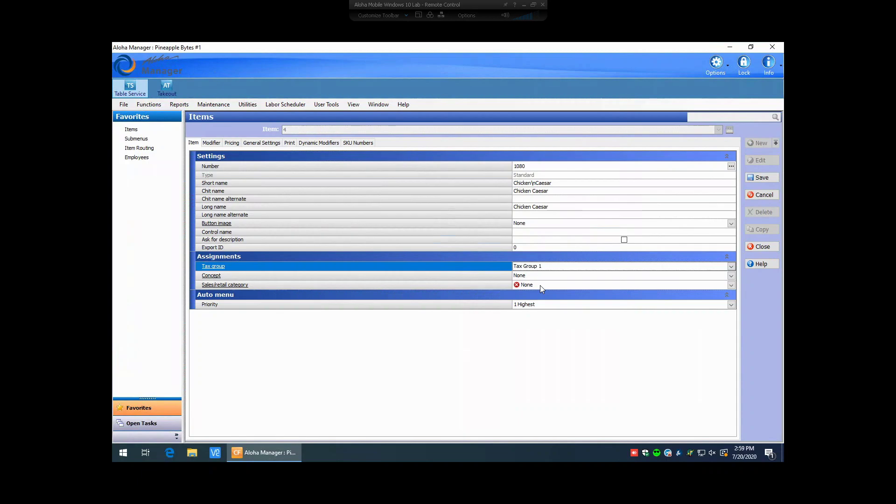
- Set the sales/retail category to FOOD and show the item's modifier settings
click(731, 285)
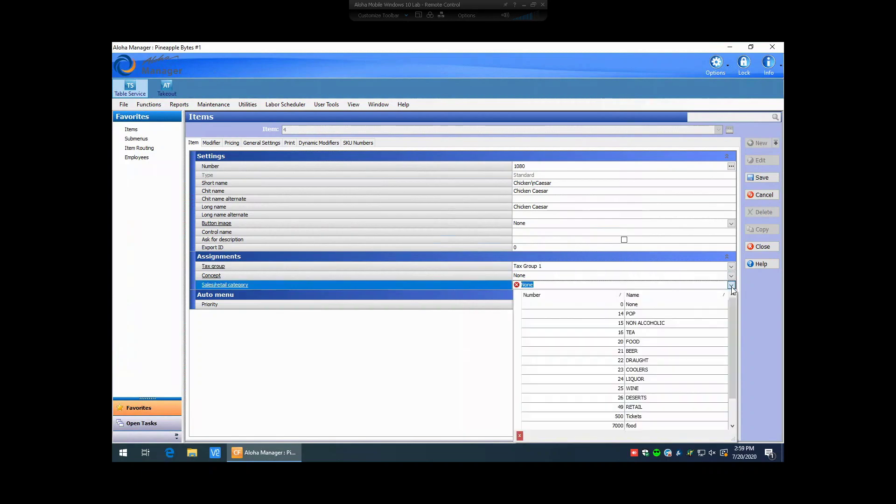
click(620, 343)
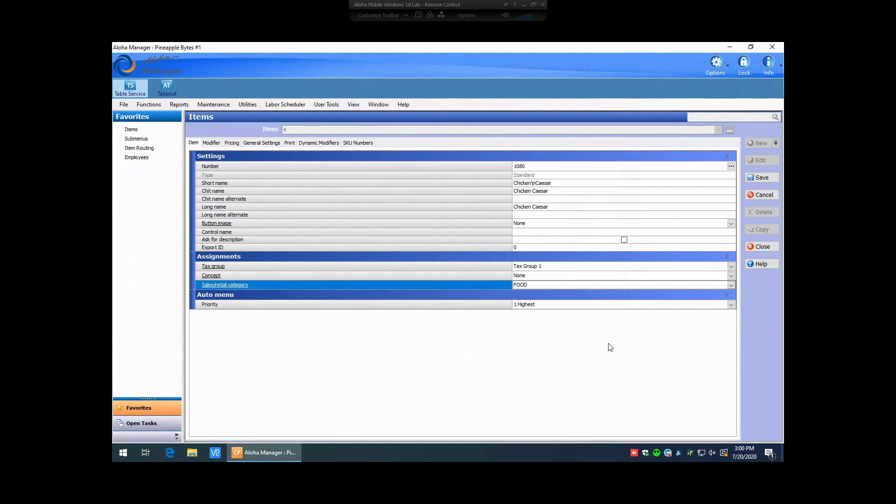
click(211, 143)
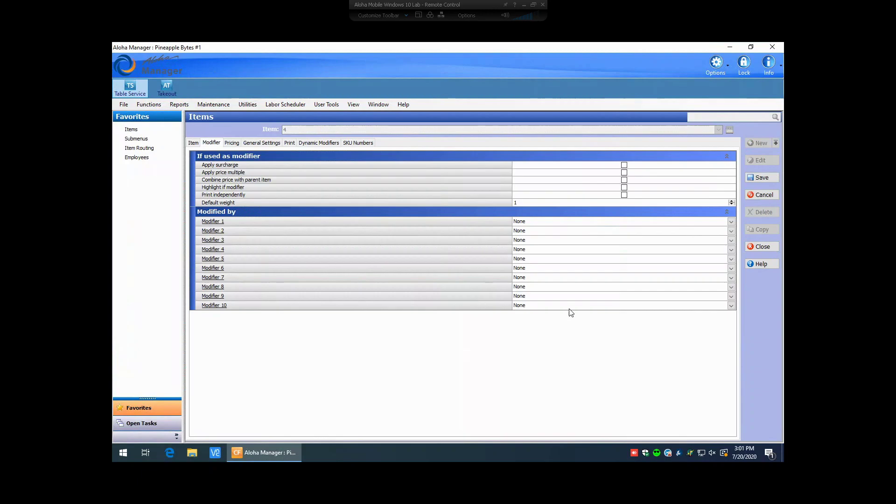
- Set Modifier 1 to Magnets and Modifier 2 to Kid cup
click(731, 224)
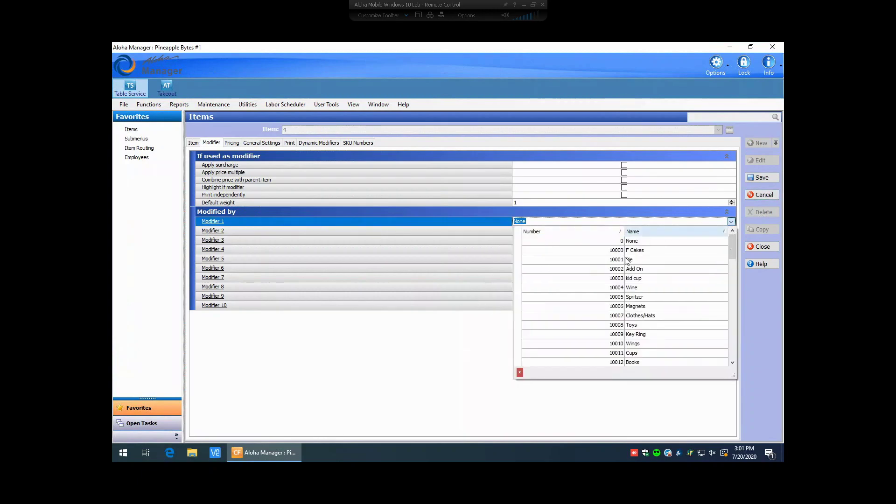
click(626, 306)
click(731, 231)
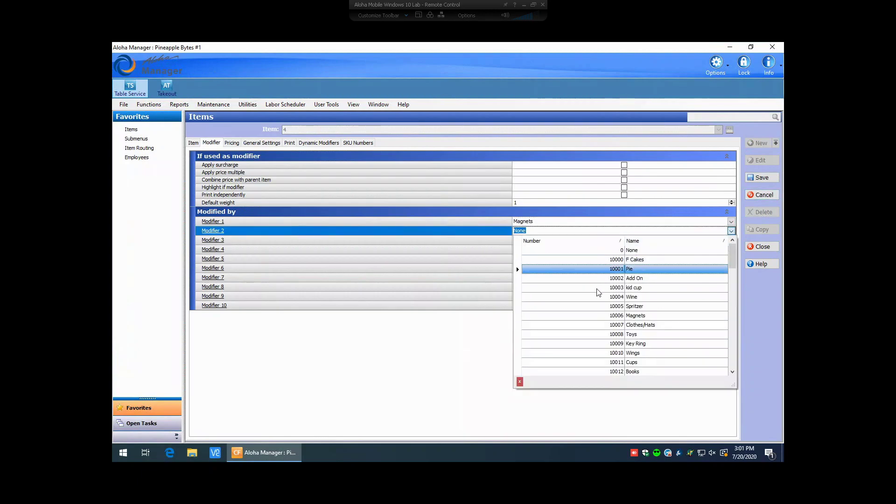
click(598, 293)
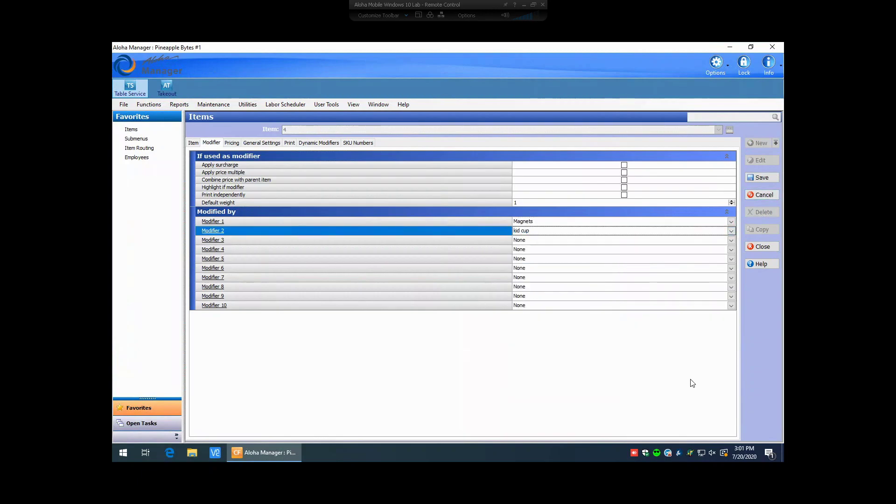
- On the Pricing tab, change the default price from 0.00 to 2.50
click(230, 144)
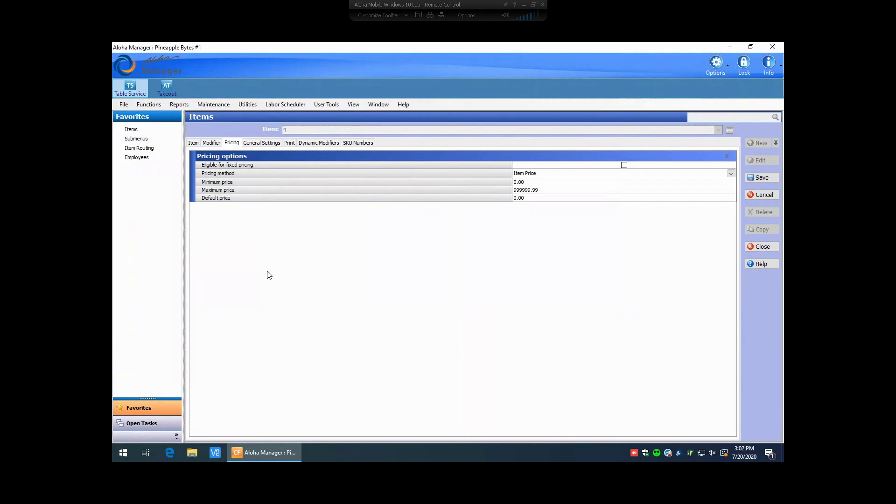
click(533, 198)
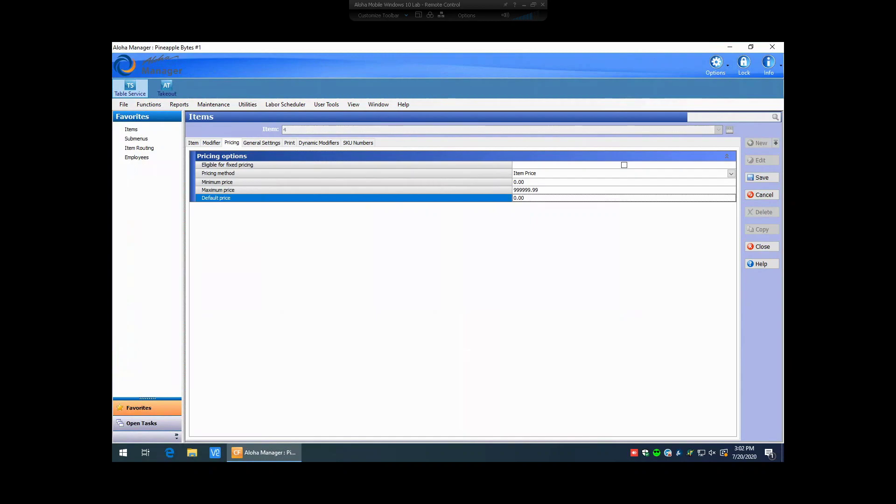
double_click(532, 199)
text(2.50)
- Save item 1080 Chicken Caesar and confirm the real-time update
click(760, 179)
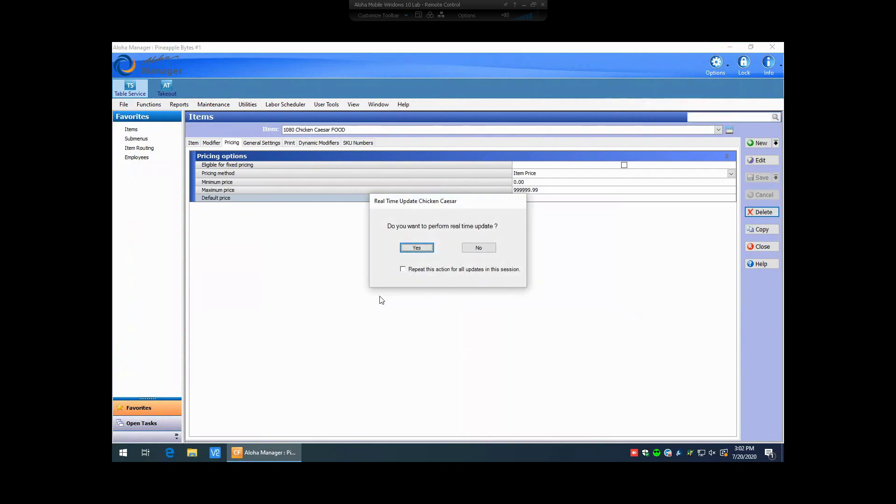
click(422, 249)
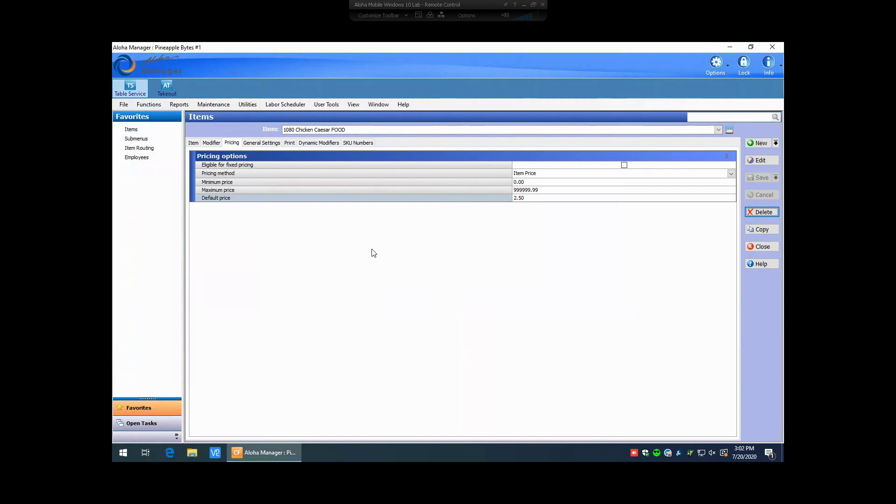
- In Item Routing, move 1080 Chicken Caesar from Available into the included routed items
click(201, 105)
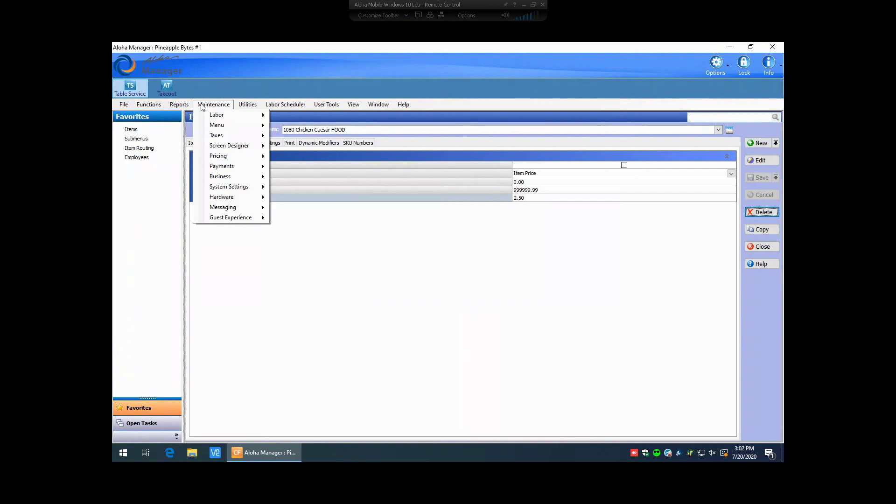
mouse_move(207, 128)
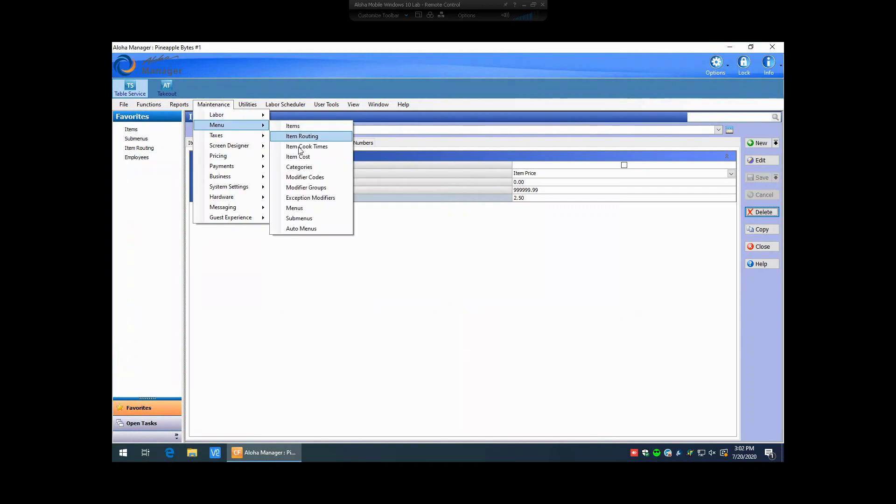
click(308, 165)
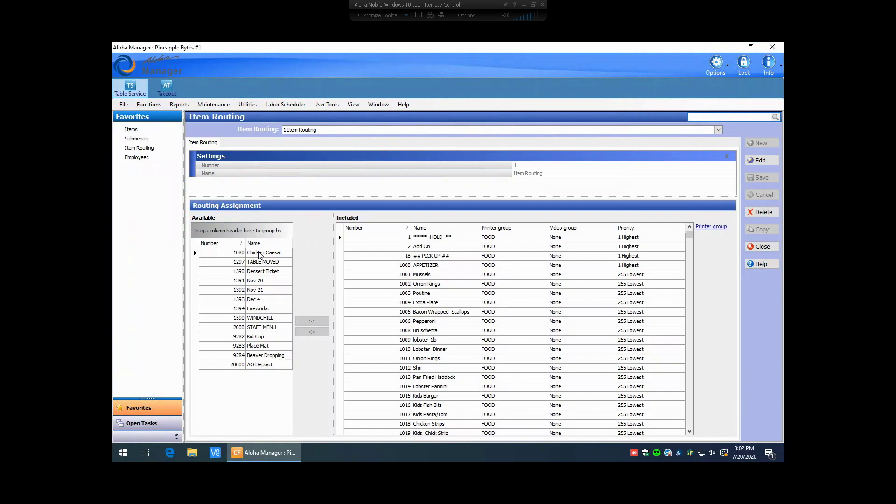
click(260, 253)
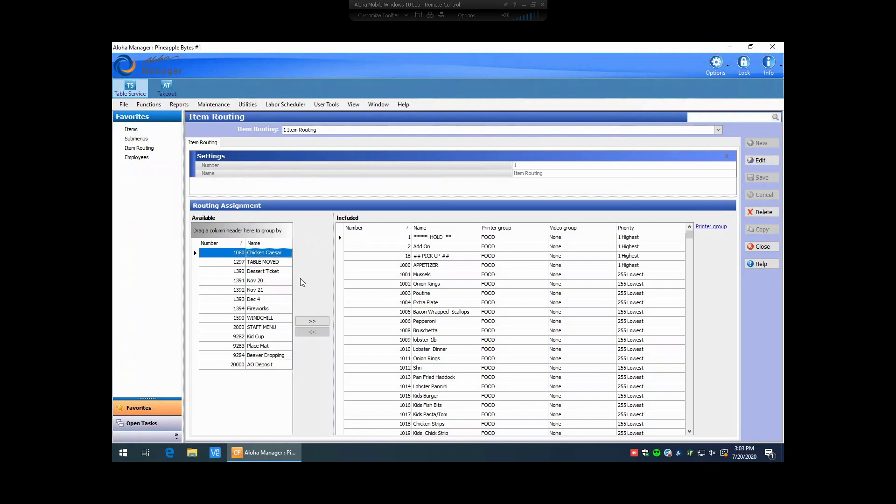
click(312, 321)
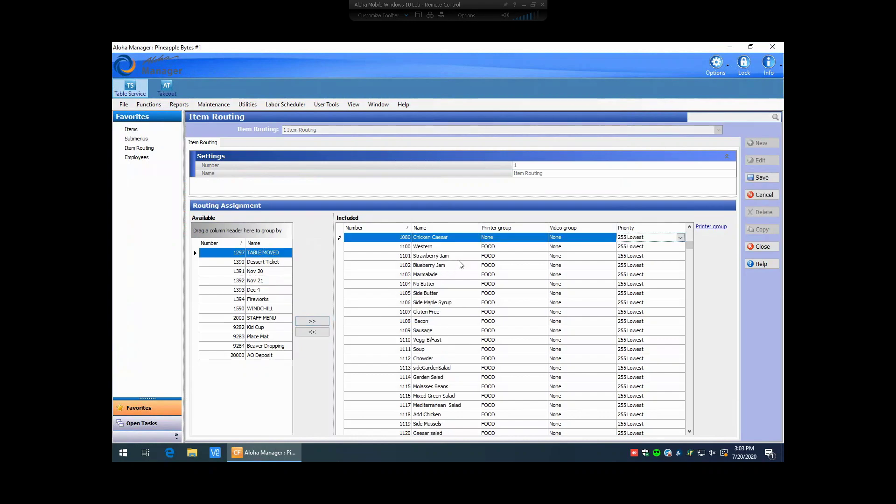
click(532, 239)
- Route Chicken Caesar to the FOOD printer group and save with a real-time update
click(542, 238)
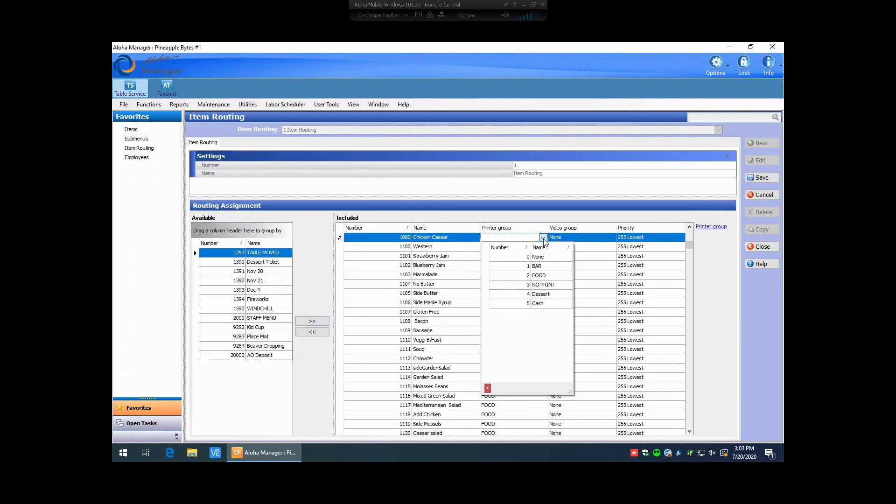
click(533, 275)
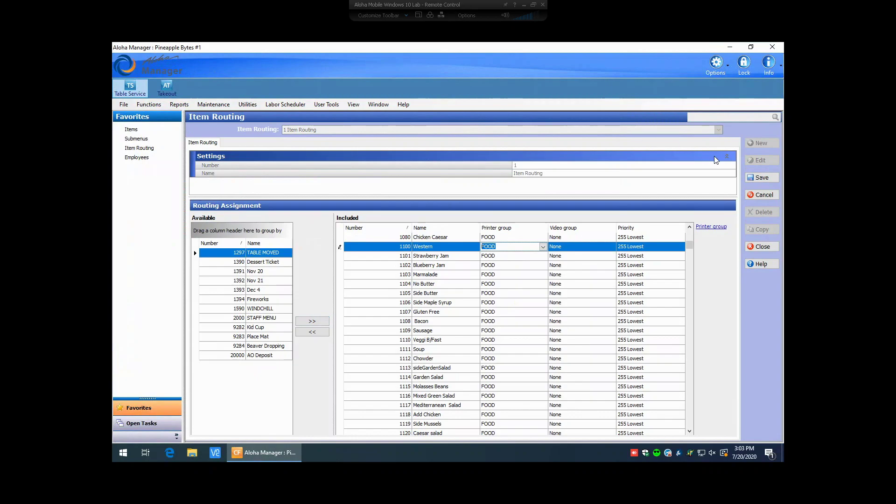
click(755, 178)
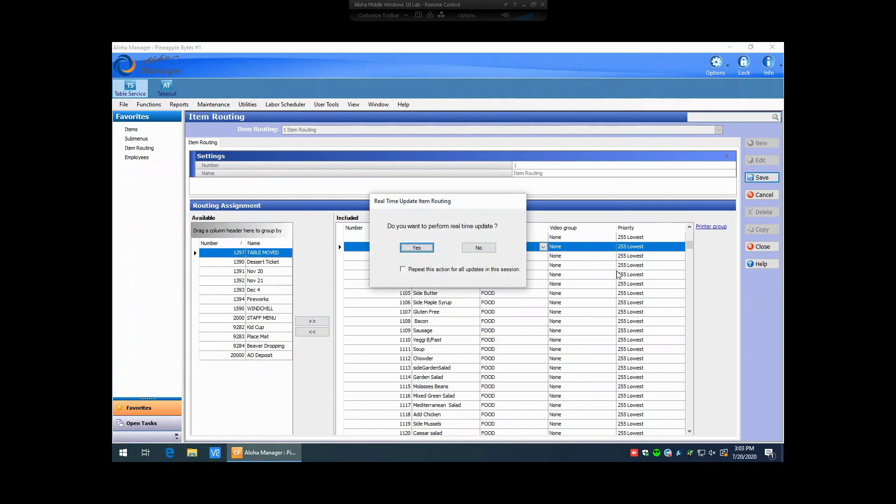
click(420, 247)
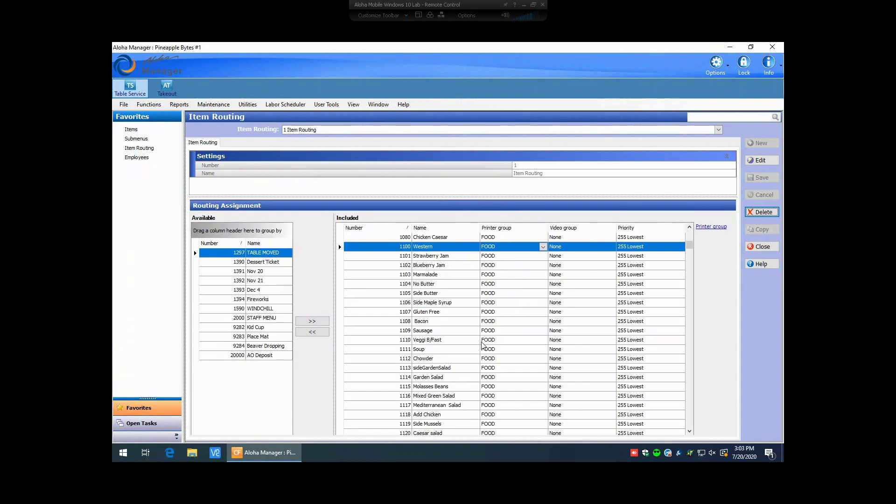
- In Item Cost, include 1080 Chicken Caesar at cost 1.20 and save with a real-time update
click(219, 106)
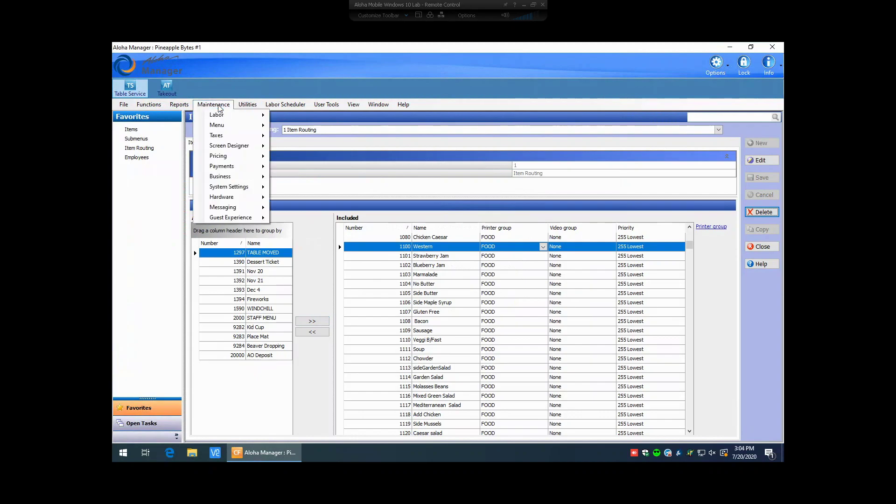
mouse_move(220, 125)
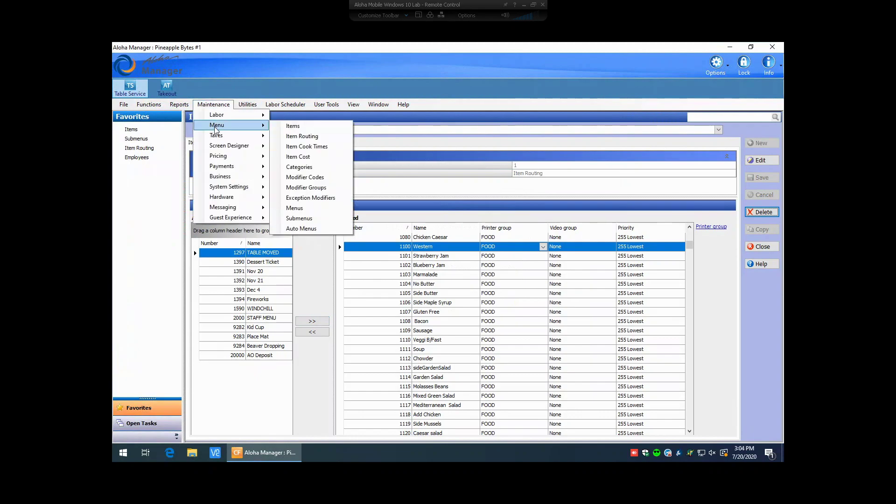
click(298, 157)
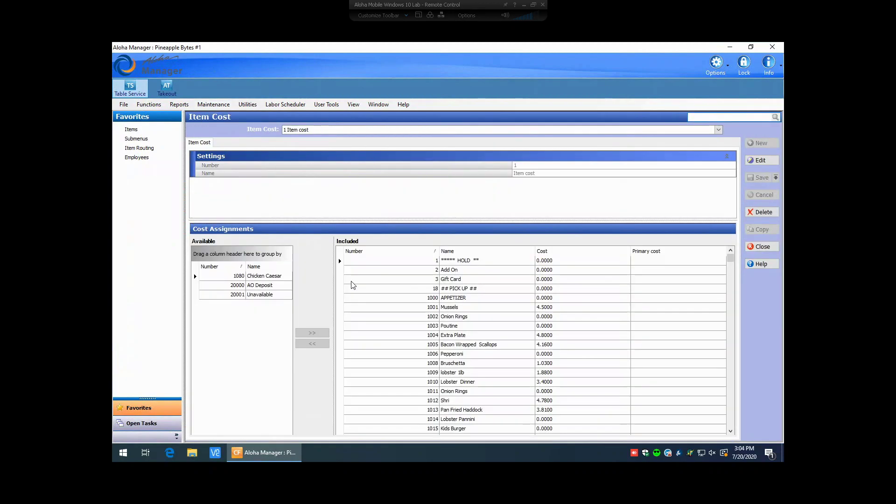
click(232, 275)
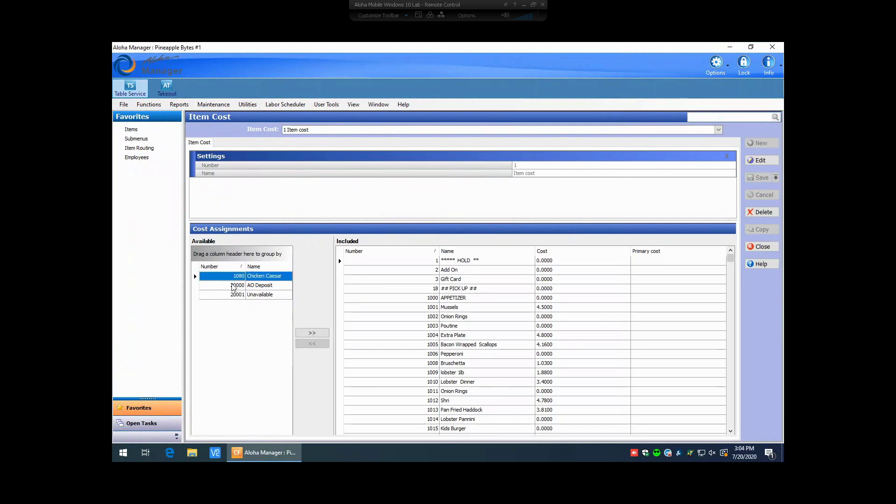
click(312, 332)
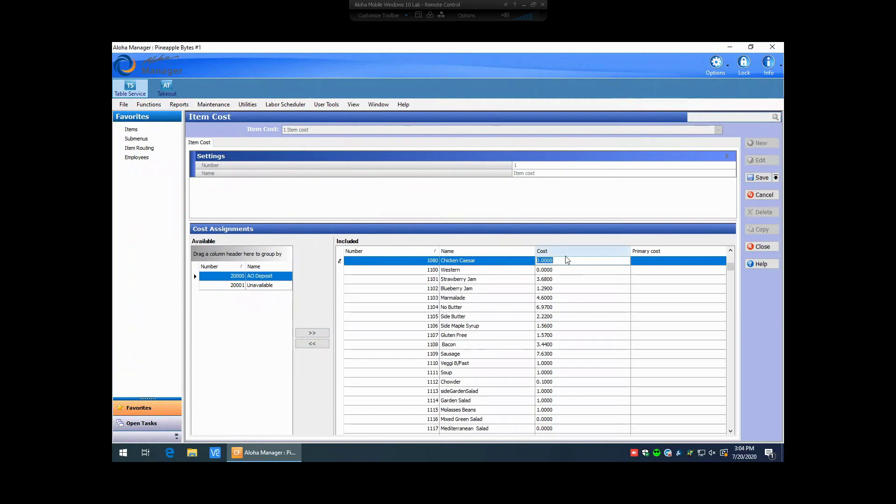
text(1.20)
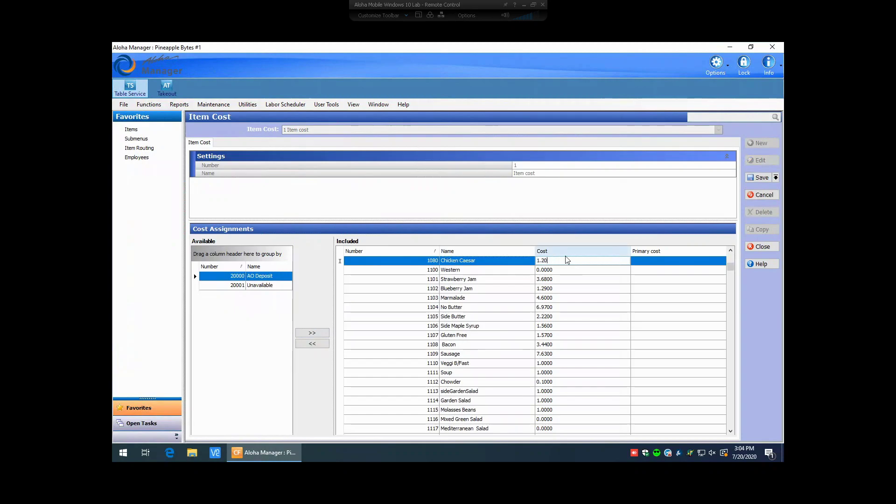
click(762, 179)
click(417, 247)
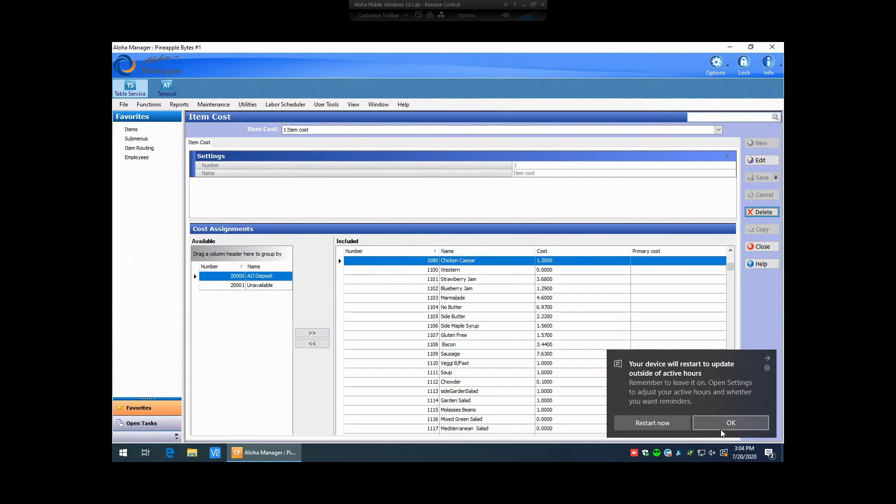
- Dismiss the Windows restart notice and return to the Item Cost screen
click(731, 422)
click(748, 174)
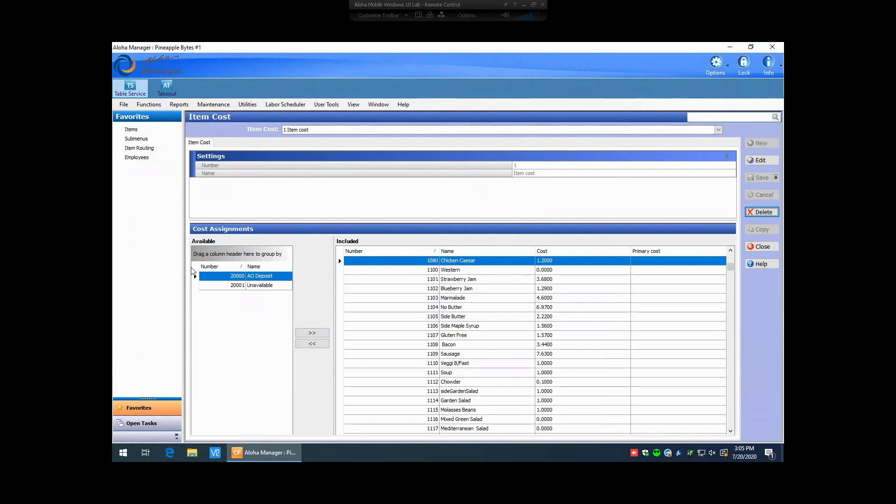
- Open Categories, select category 50 All Items, and show its Items tab
click(219, 105)
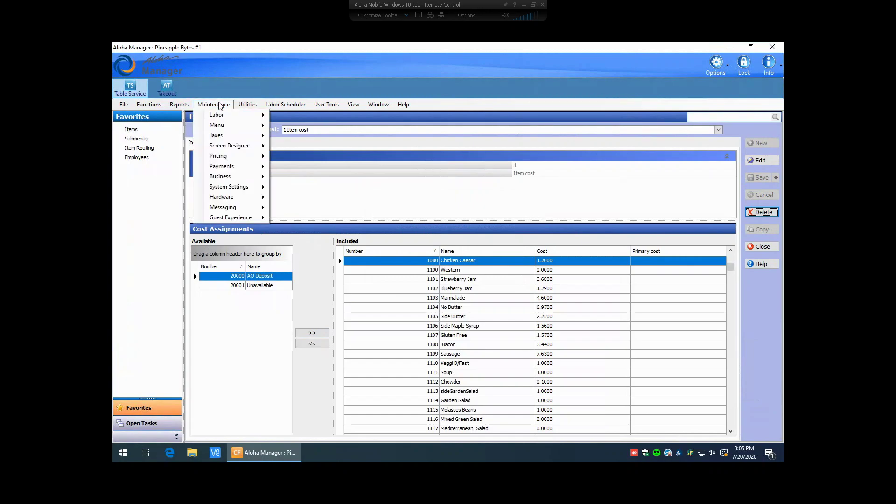
mouse_move(217, 126)
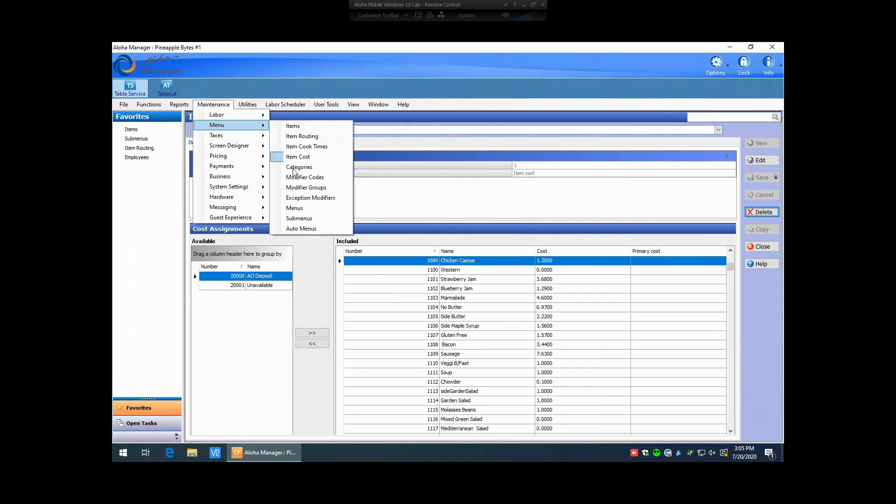
click(297, 157)
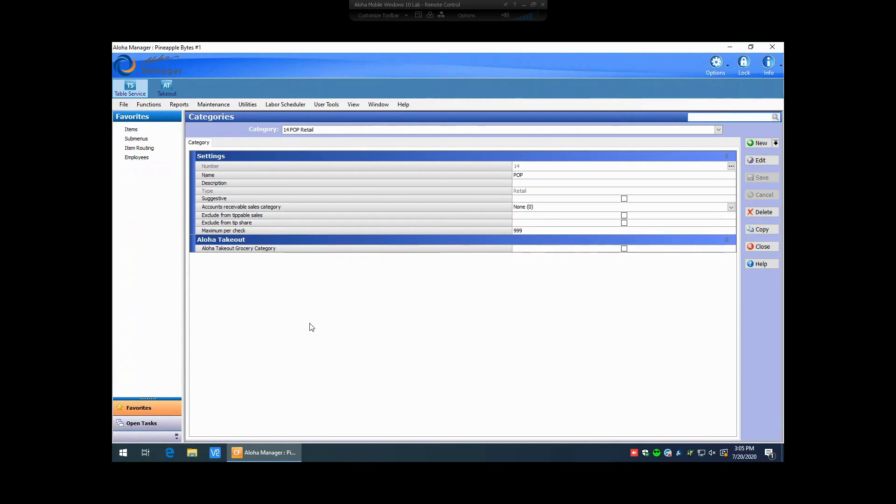
click(310, 129)
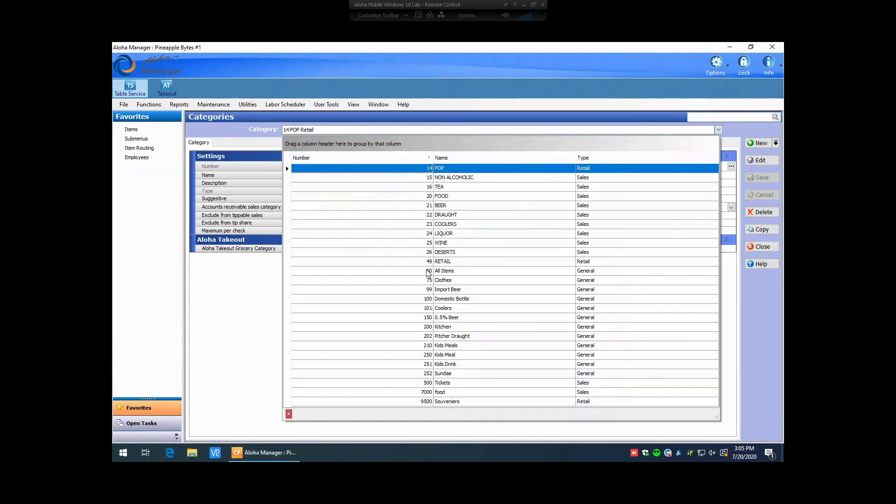
click(484, 275)
click(219, 143)
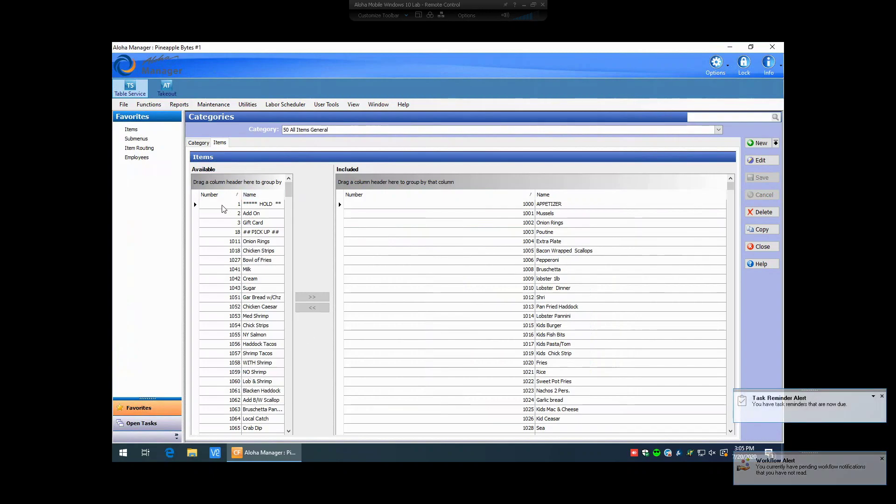
- Move all available items, including 1080 Chicken Caesar, into All Items and save
click(261, 204)
drag(289, 194, 287, 430)
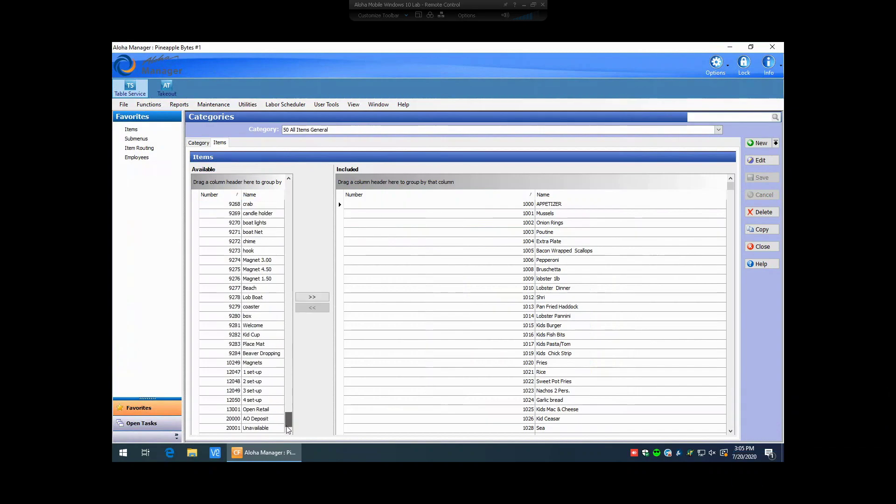
shift+click(233, 428)
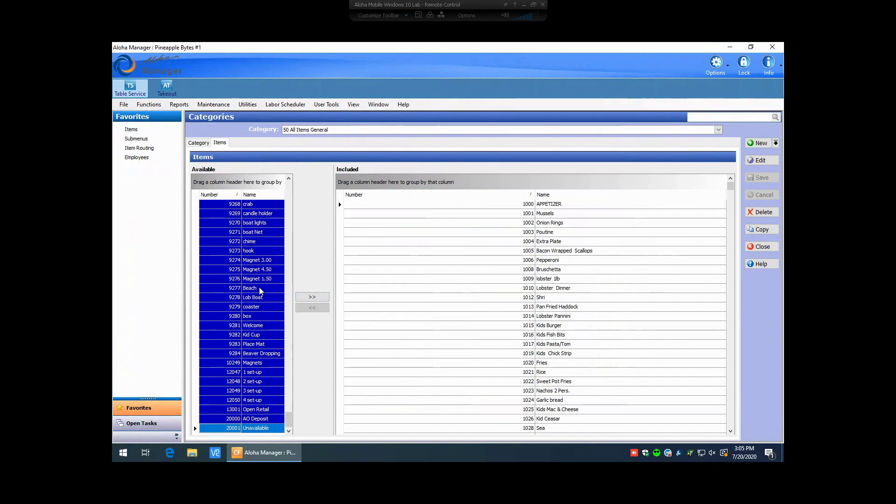
click(312, 298)
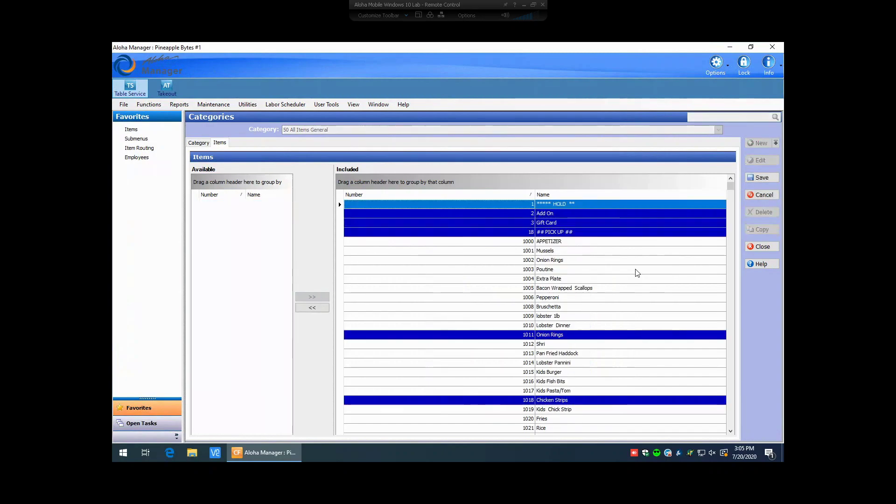
click(587, 314)
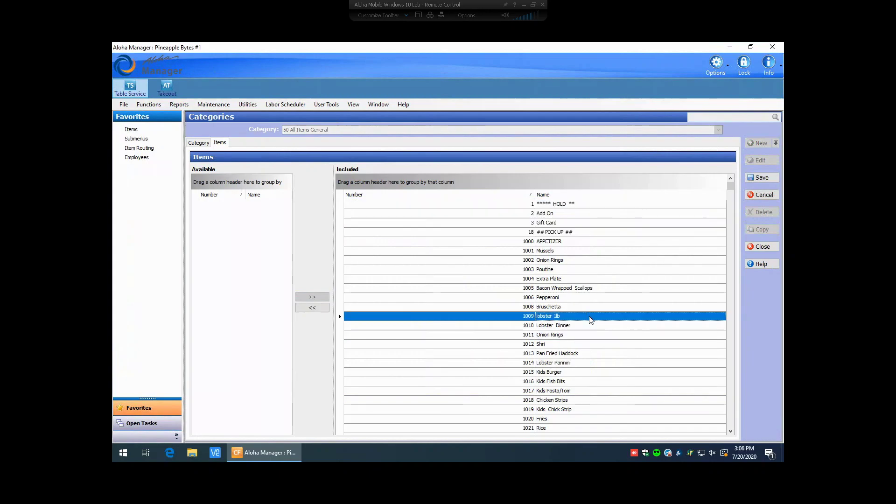
scroll(584, 345, down, 7)
scroll(584, 349, down, 19)
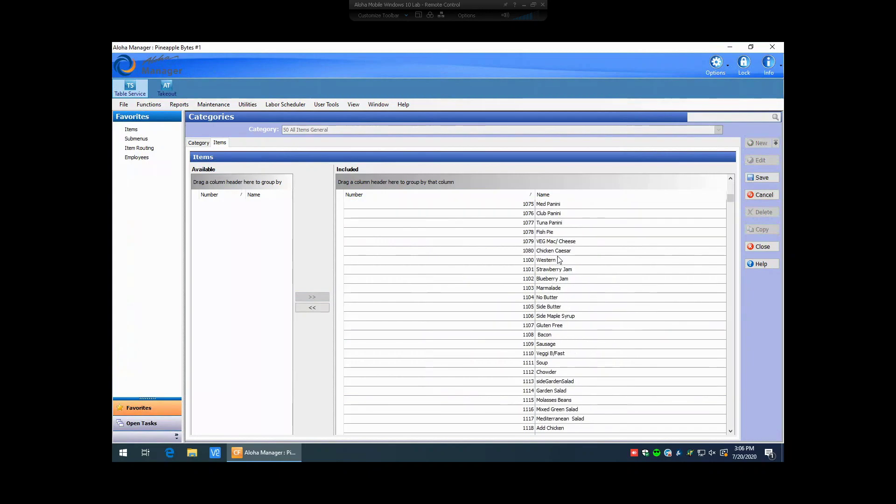
click(558, 253)
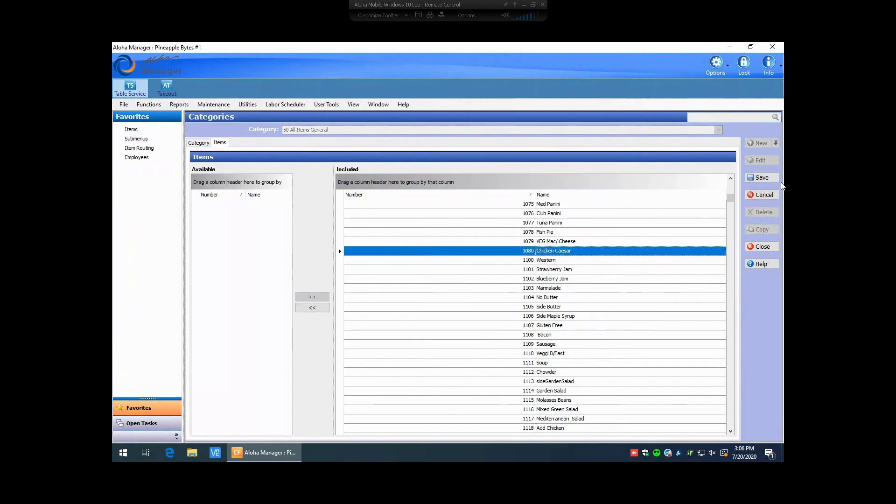
click(768, 180)
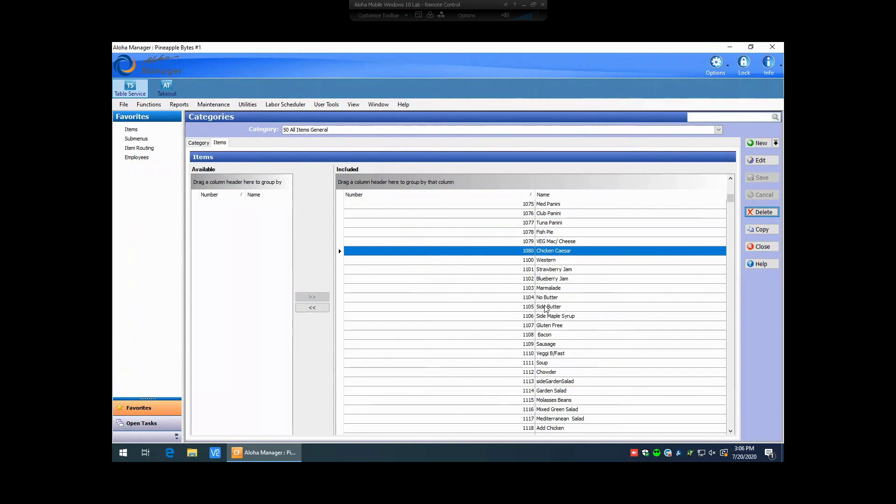